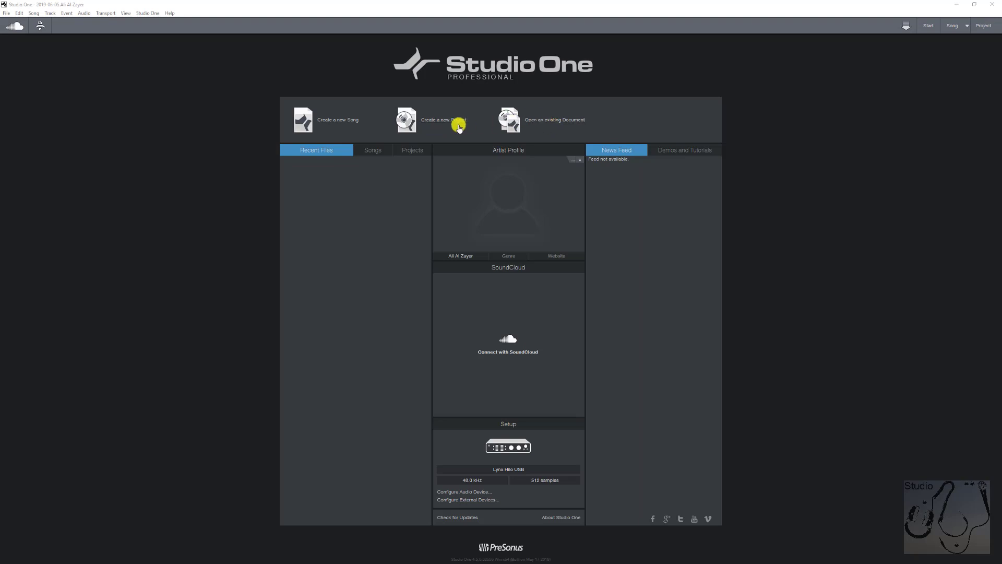
left_click(324, 121)
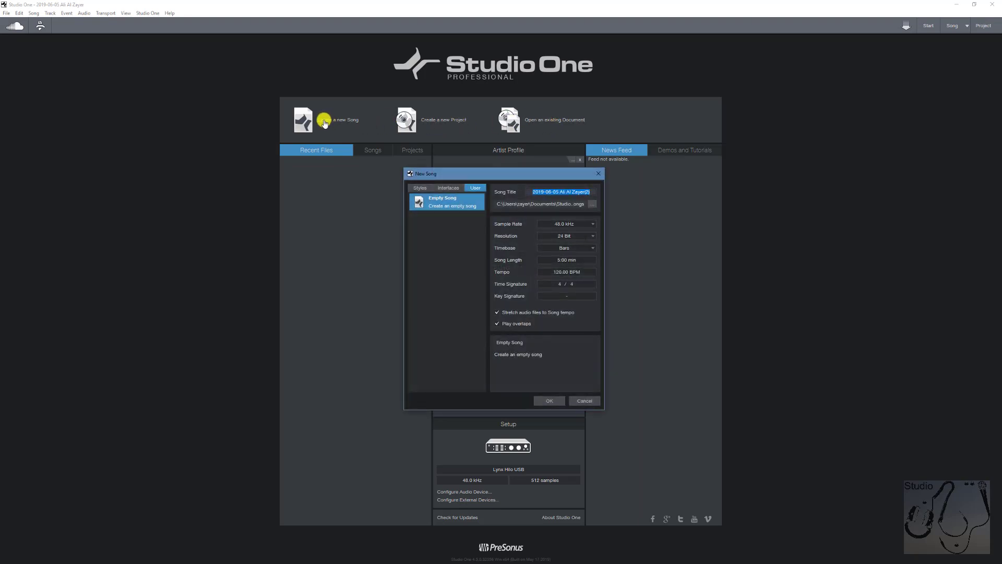
left_click(418, 188)
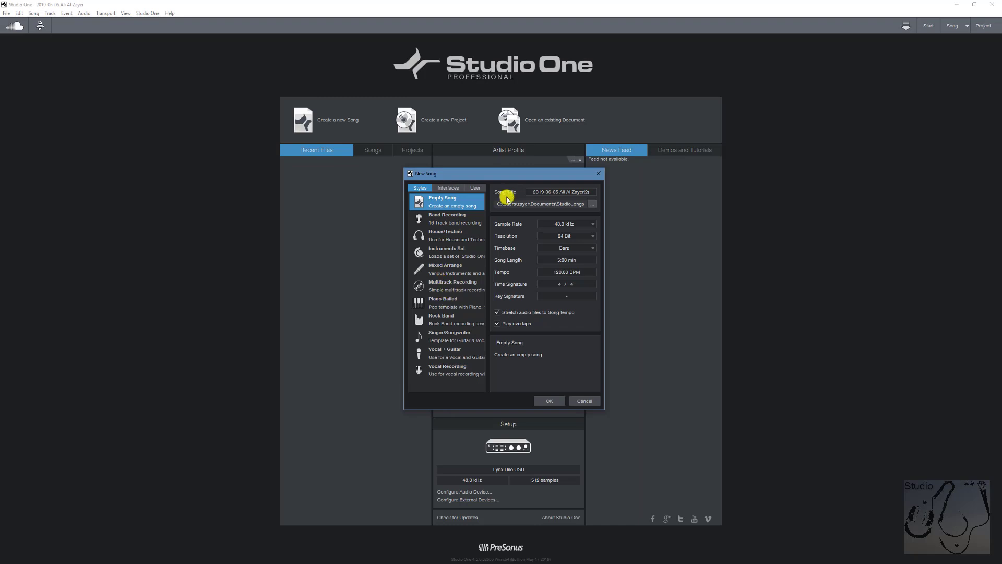
left_click(554, 192)
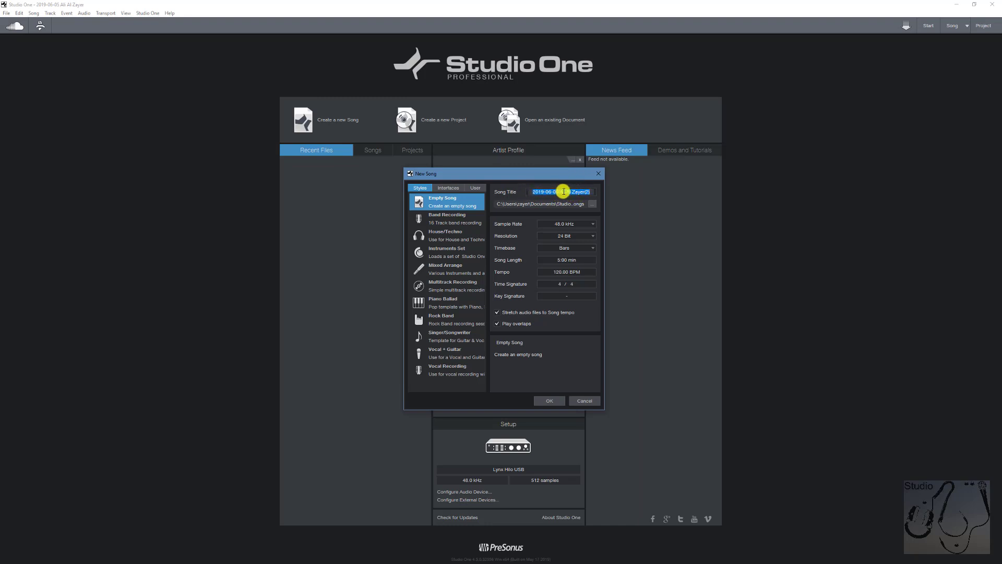
left_click_drag(554, 181, 350, 211)
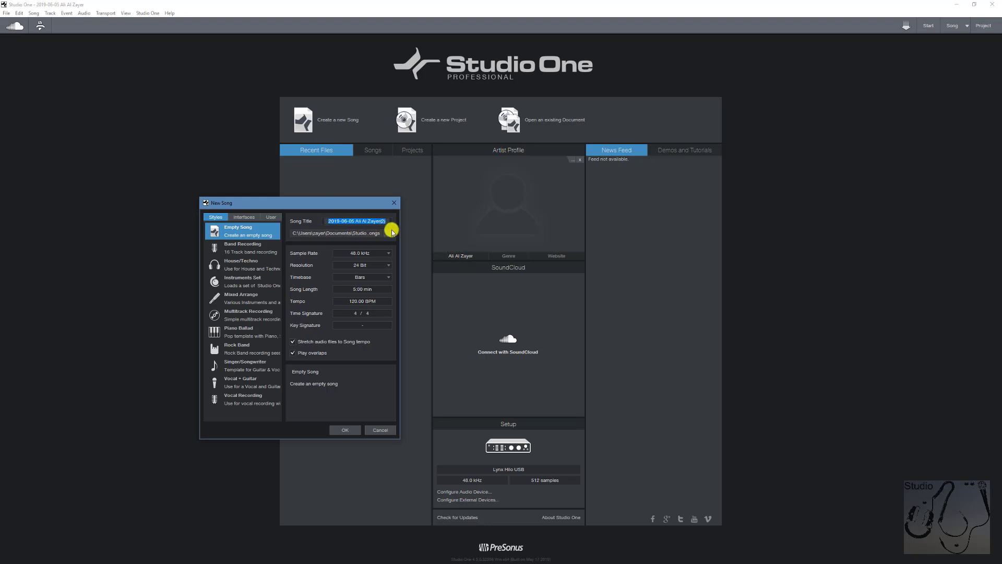
left_click_drag(334, 206, 322, 228)
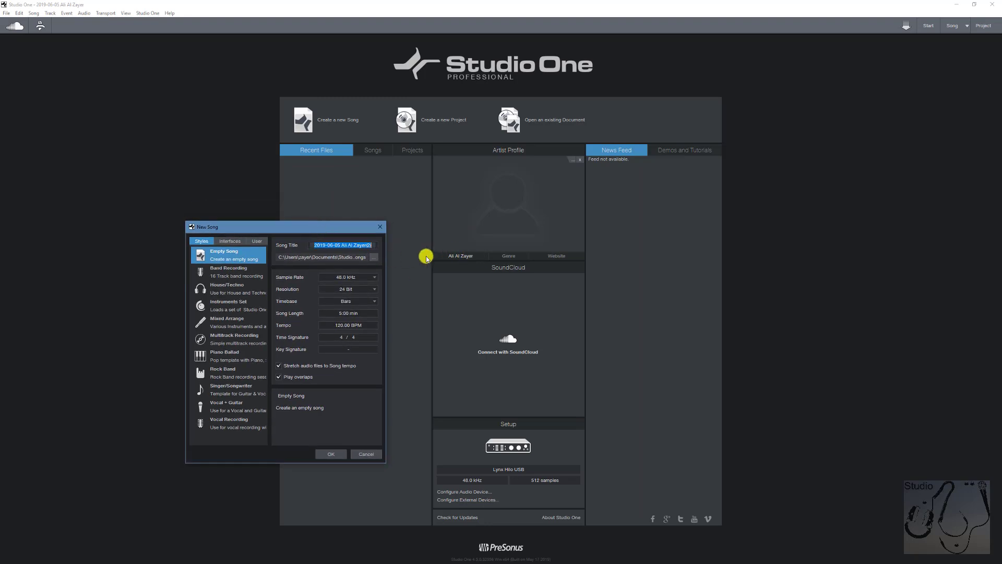
left_click(367, 451)
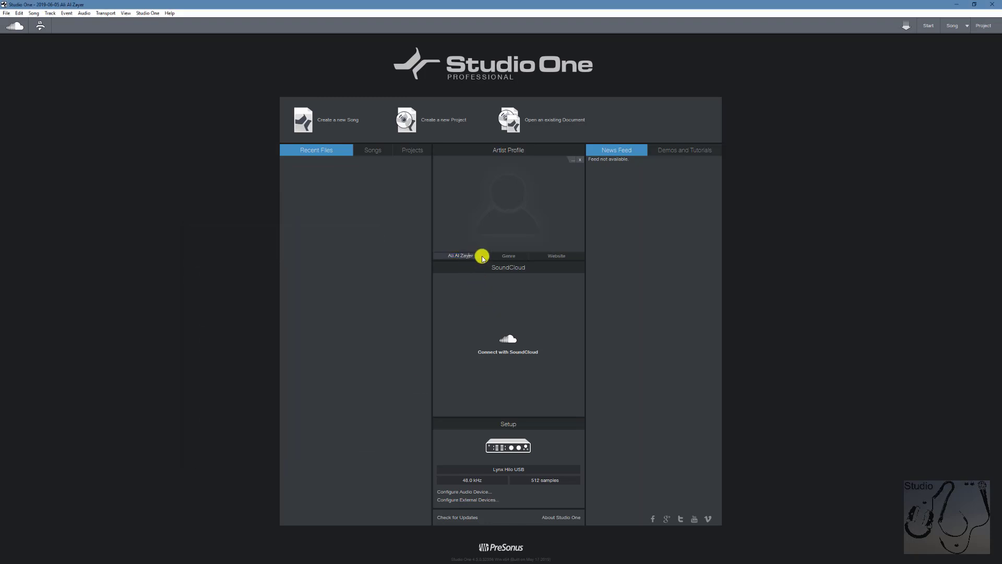
left_click(329, 117)
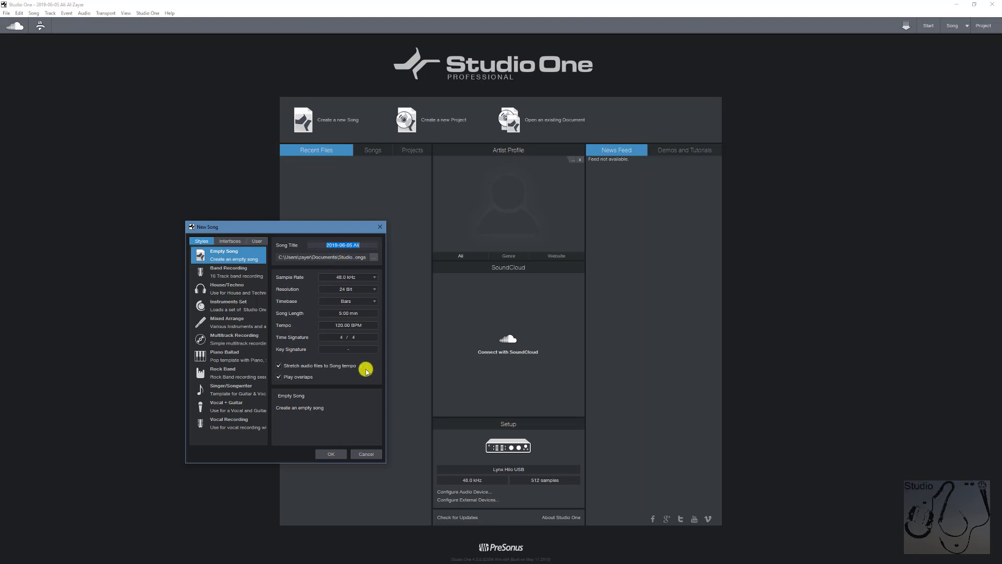
left_click(341, 453)
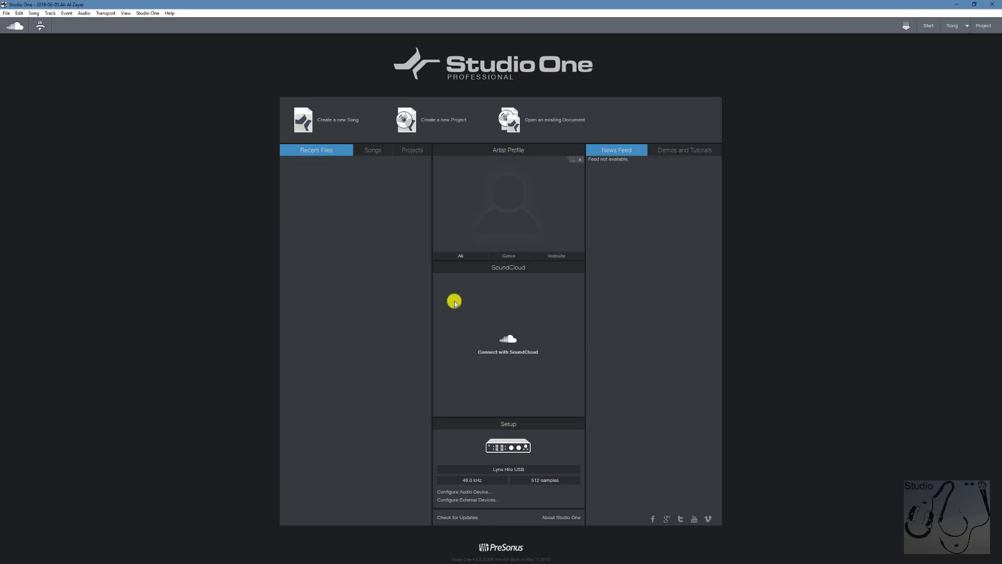
Set the artist profile's name to Music Sad and its genre to blue
left_click(469, 258)
type("Music Sad")
left_click(462, 316)
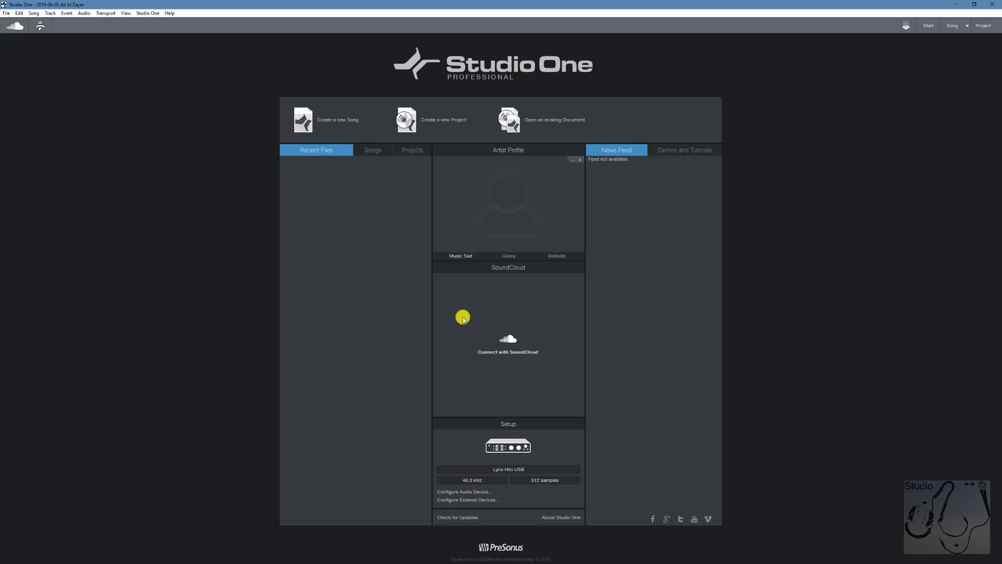
left_click(504, 255)
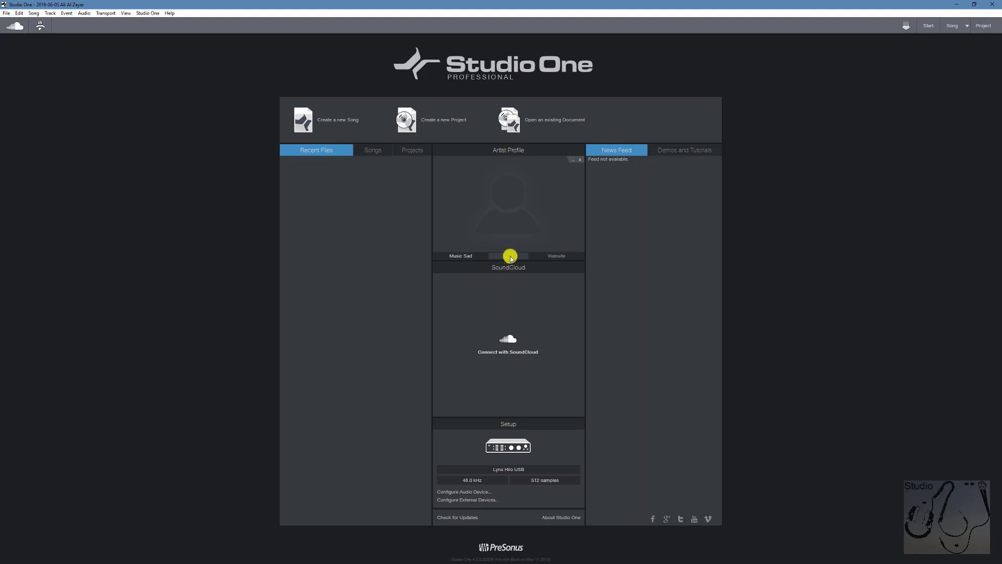
type("blue")
Start setting up a new empty song with the Songs folder in Documents as its save location
left_click(331, 122)
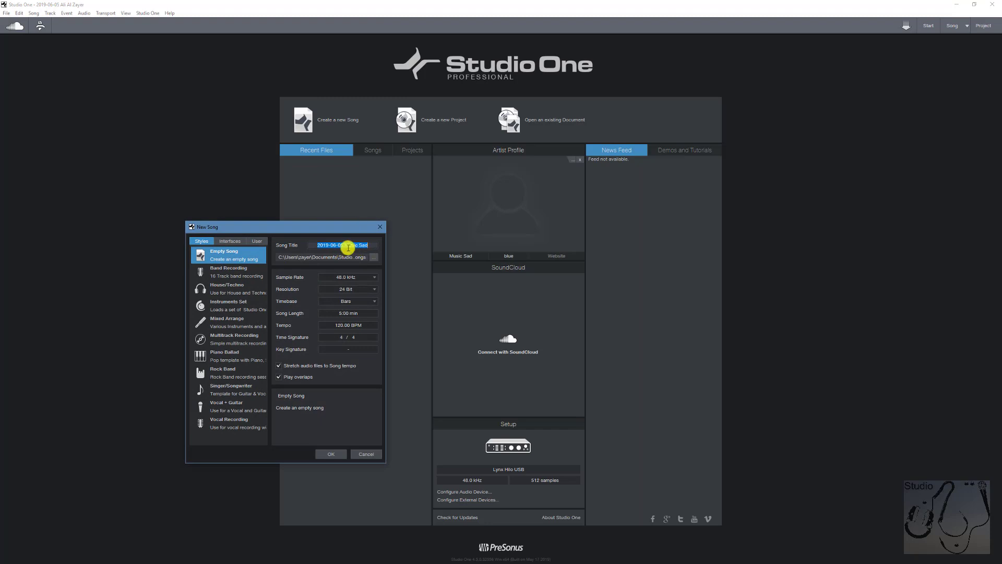
left_click(359, 247)
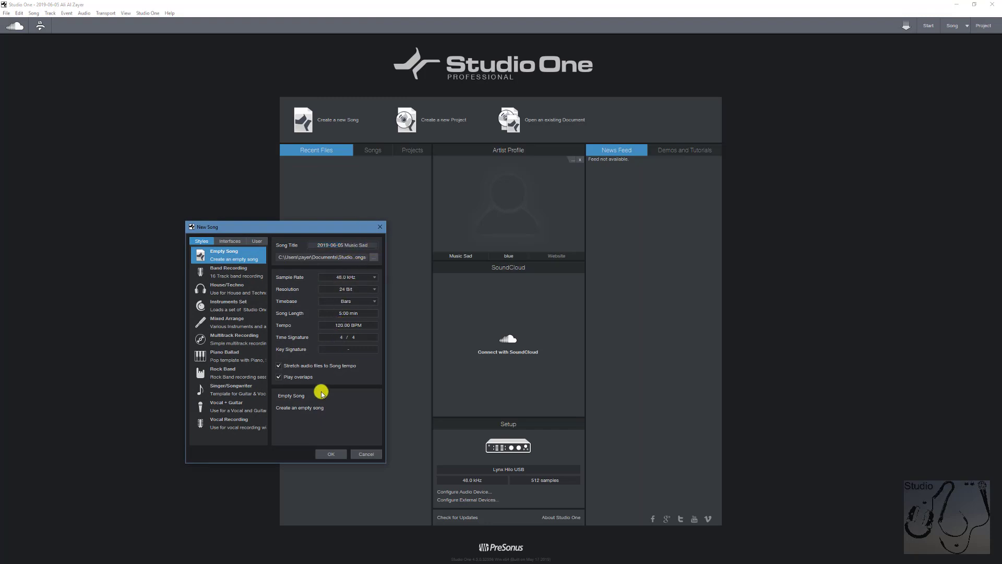
left_click(374, 257)
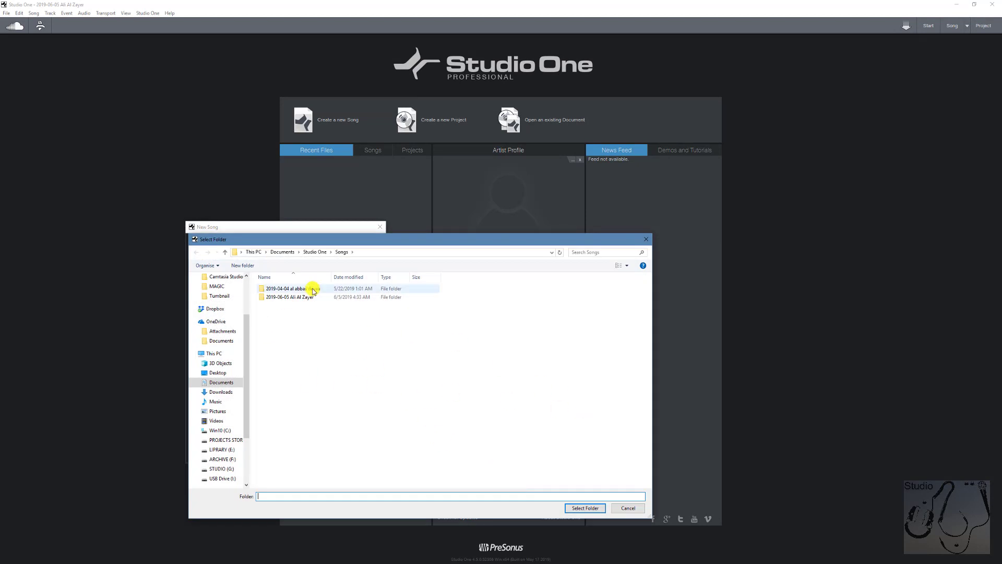
left_click(585, 507)
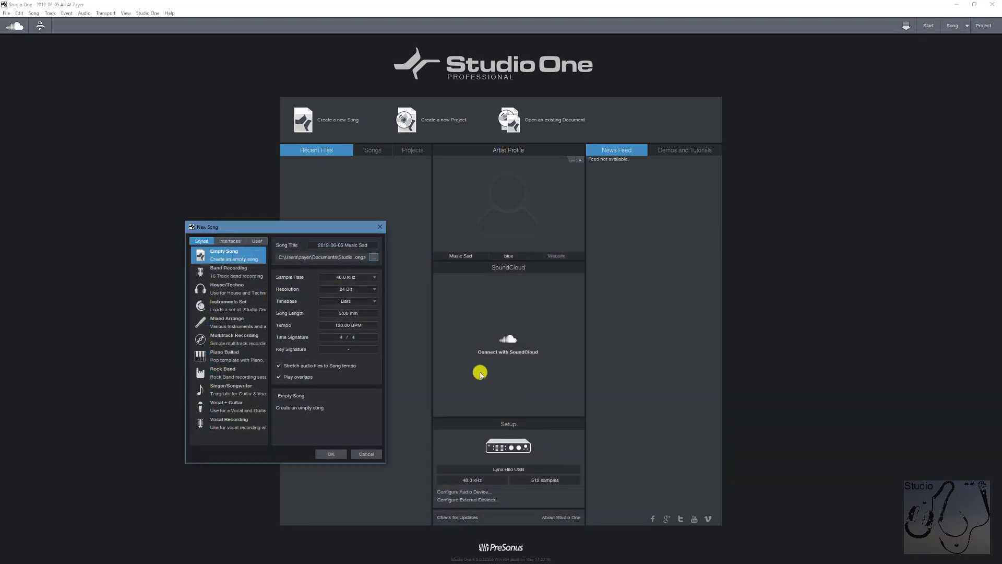
Check the new song's available sample rates and choose 24 Bit as its resolution
left_click(347, 276)
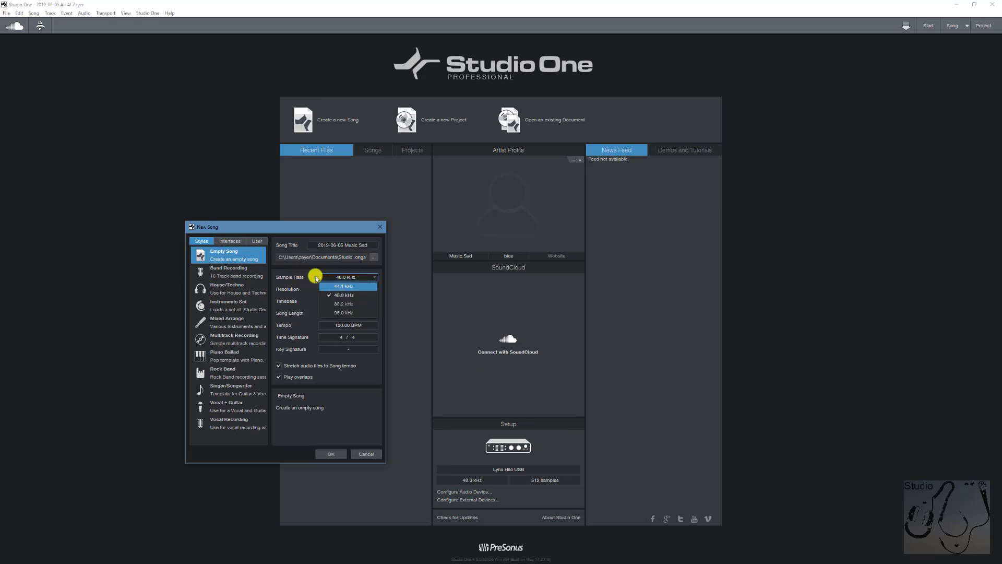
left_click(347, 276)
left_click(347, 288)
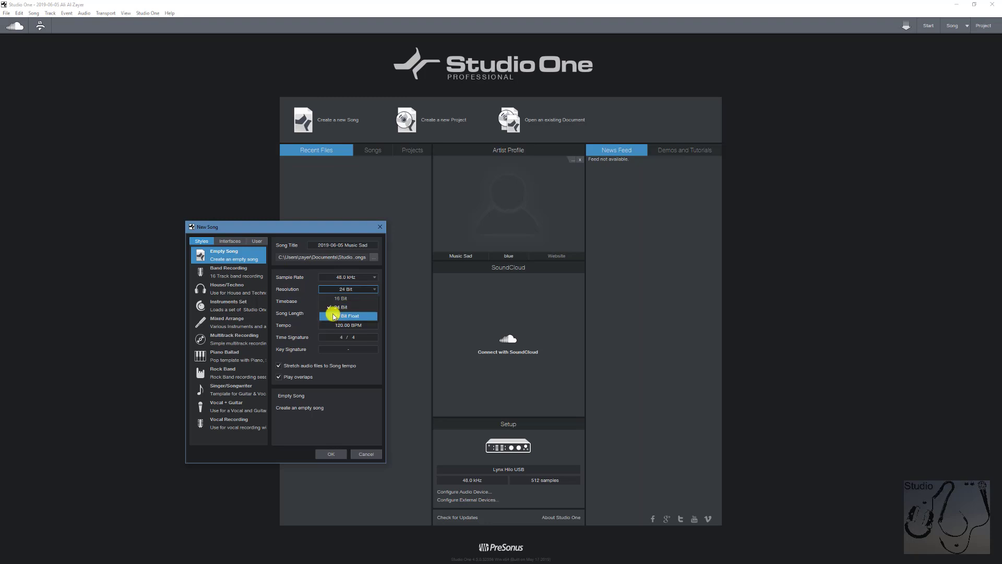
left_click(351, 307)
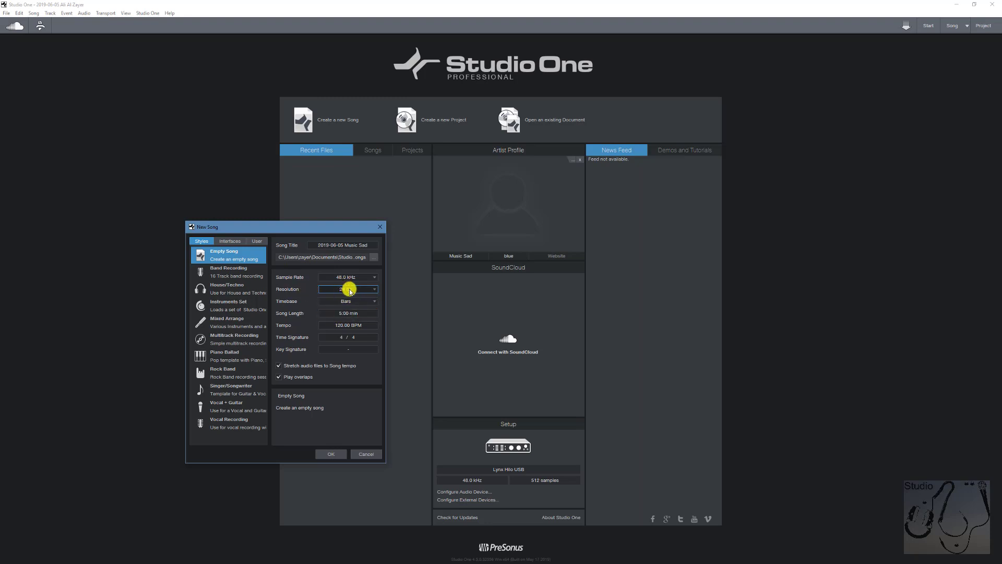
Try Seconds as the new song's timebase and set it back to Bars
left_click(332, 302)
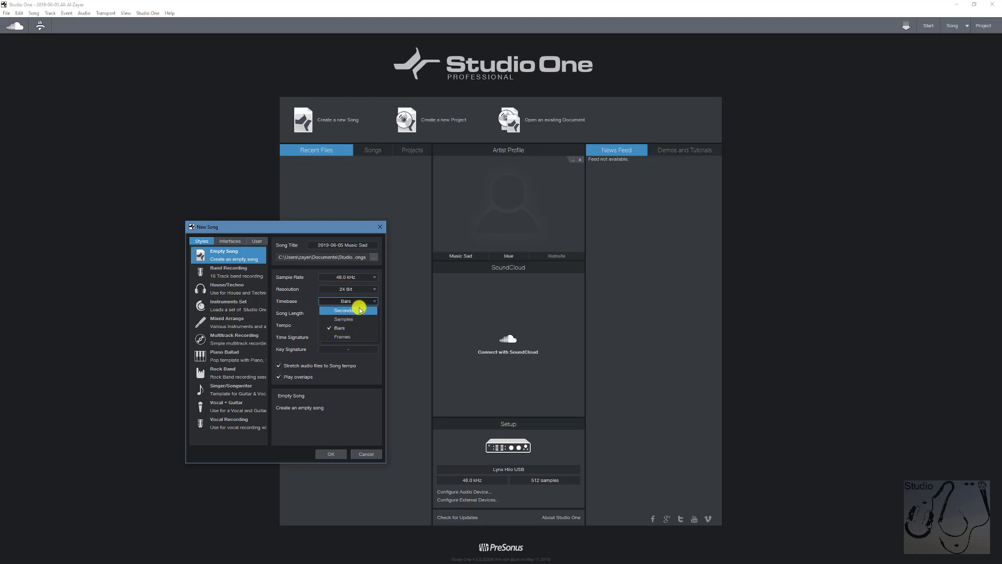
left_click(335, 306)
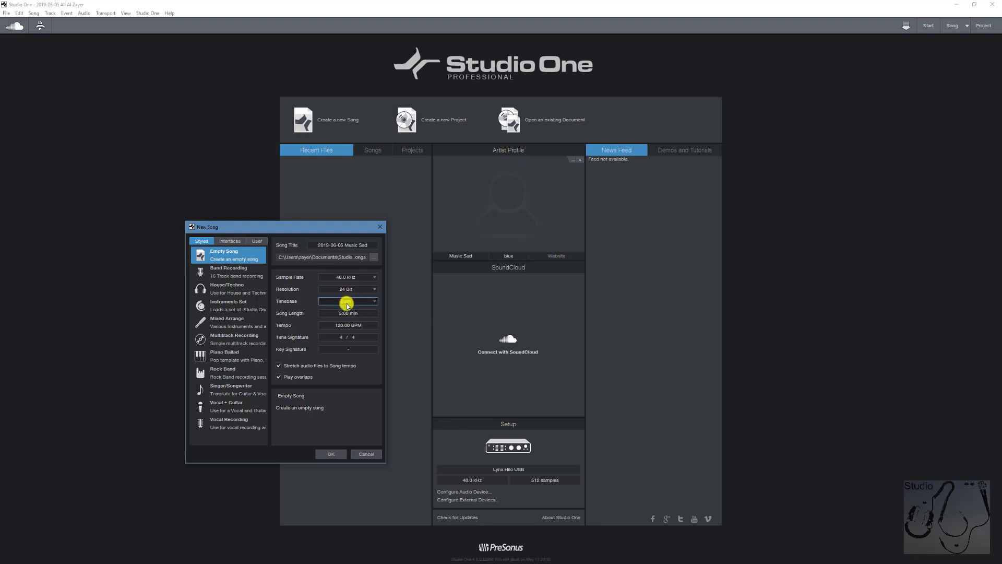
left_click(347, 303)
left_click(352, 306)
left_click(335, 313)
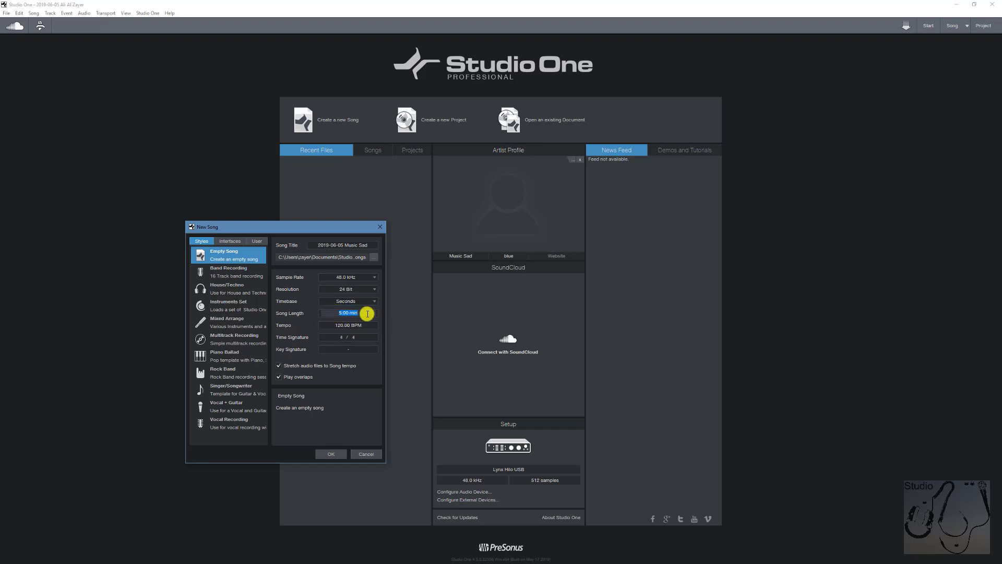
left_click(333, 328)
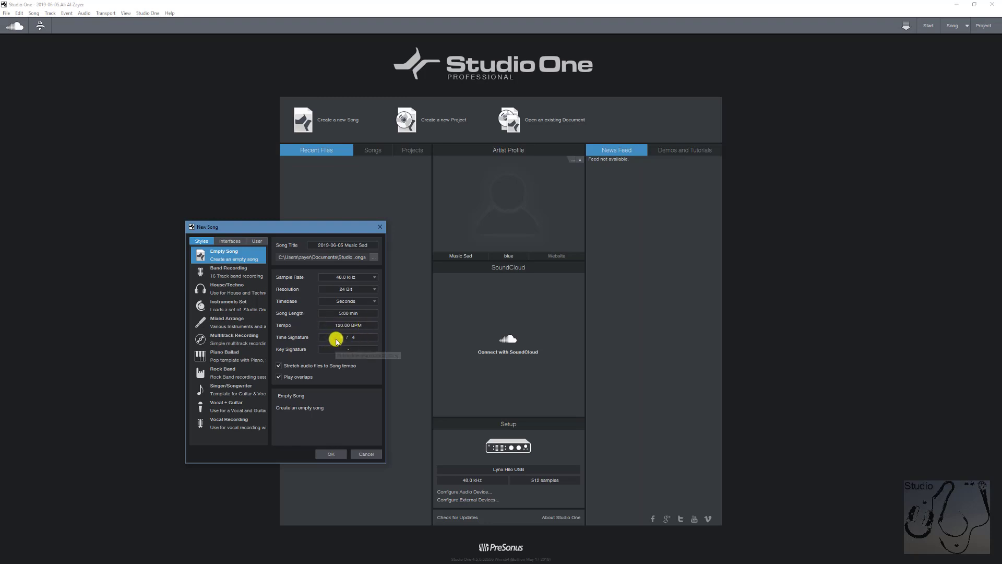
left_click(337, 301)
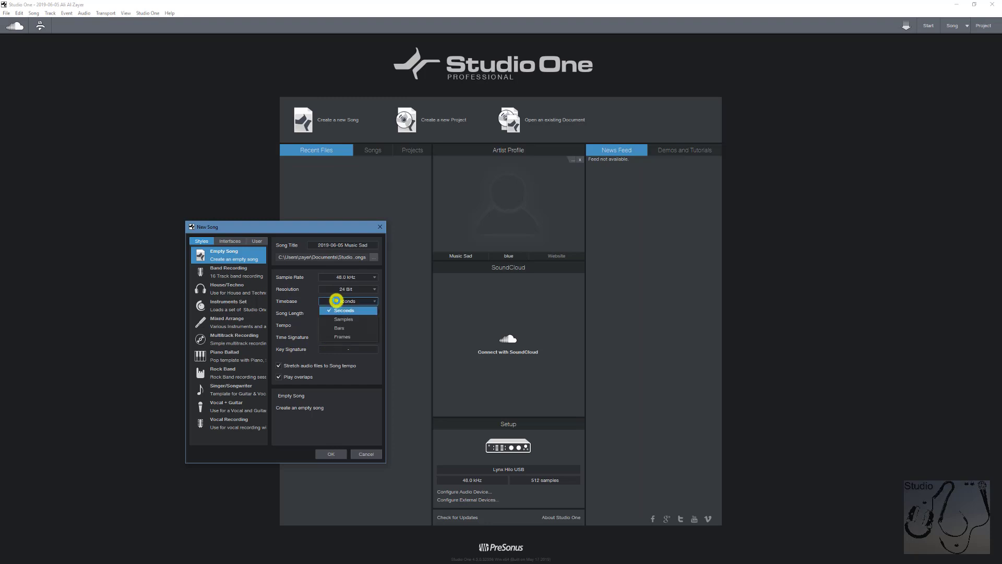
left_click(338, 326)
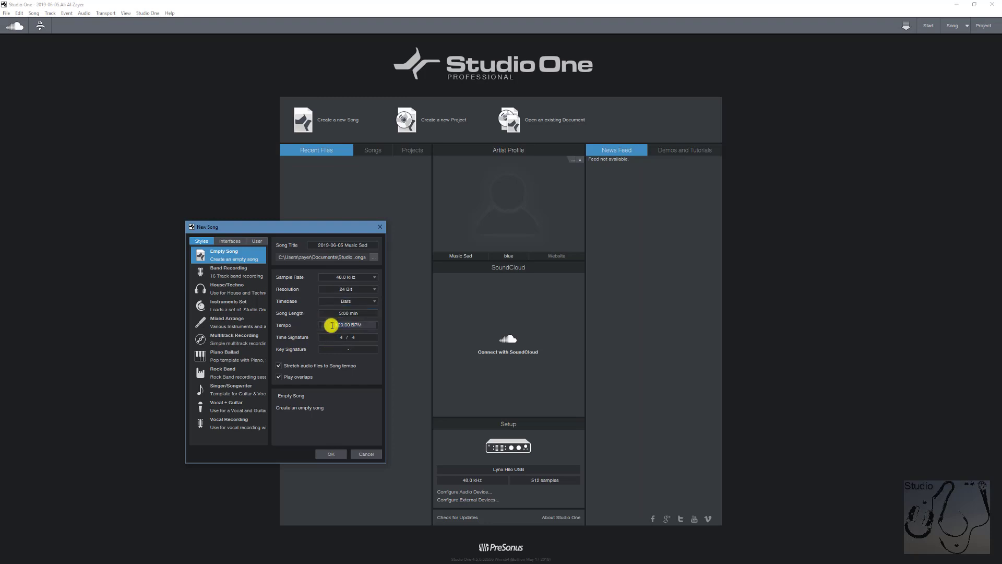
Set the new song's time signature to 3/4 and its key signature to C
left_click(349, 325)
left_click(340, 337)
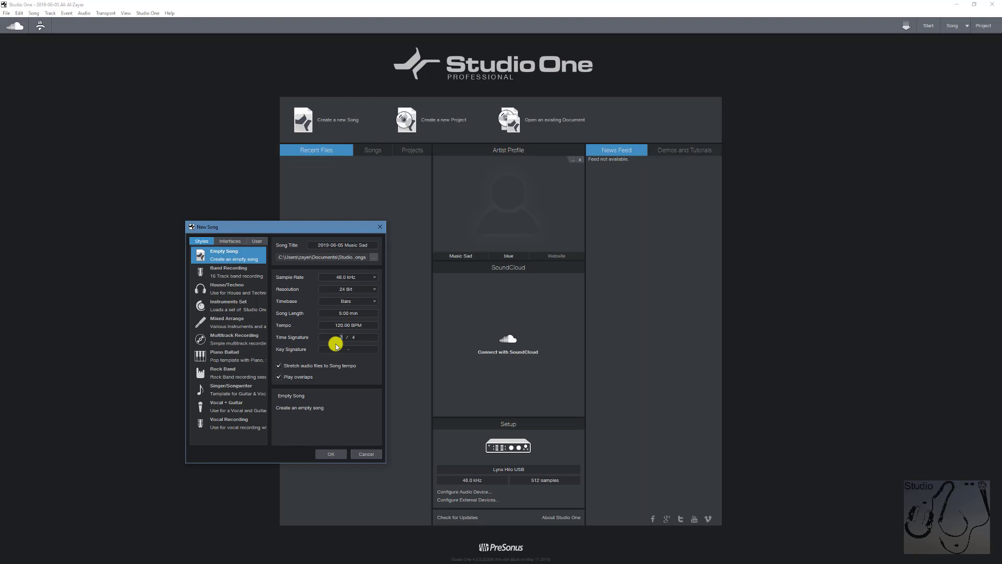
key("Return")
left_click(324, 350)
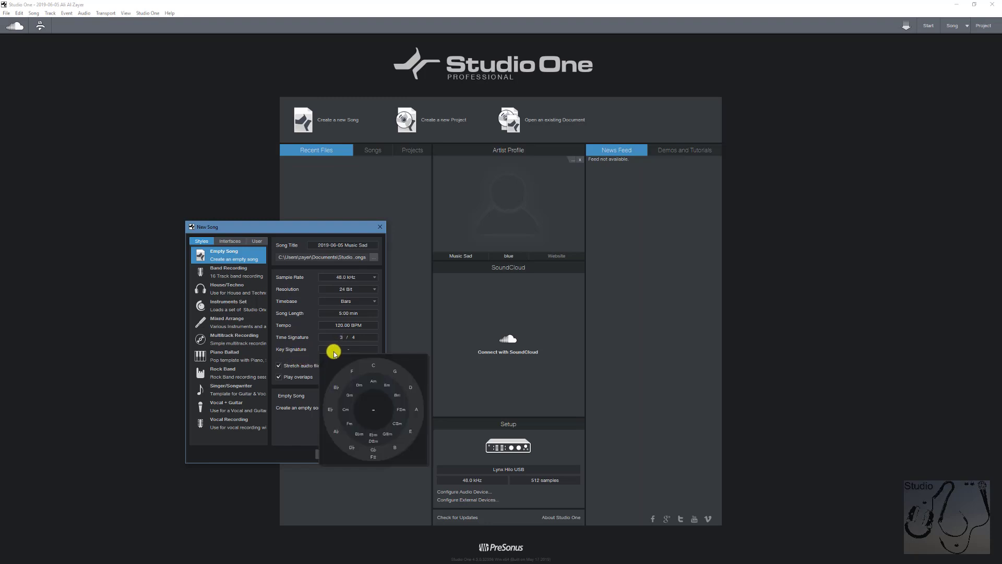
left_click(374, 365)
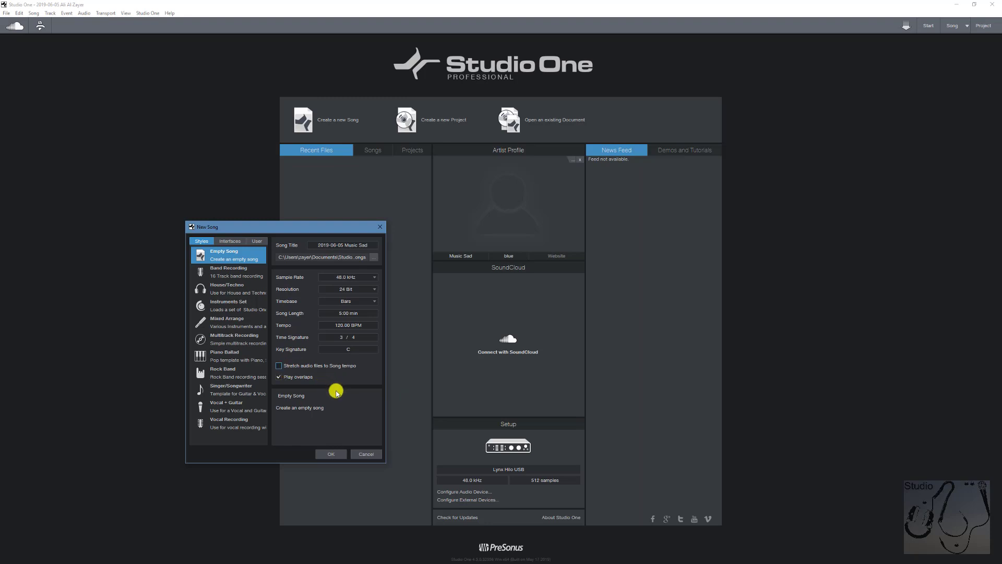
Toggle the Play overlaps option and create the song 2019-06-05 Music Sad
left_click(278, 377)
left_click(279, 372)
left_click(331, 453)
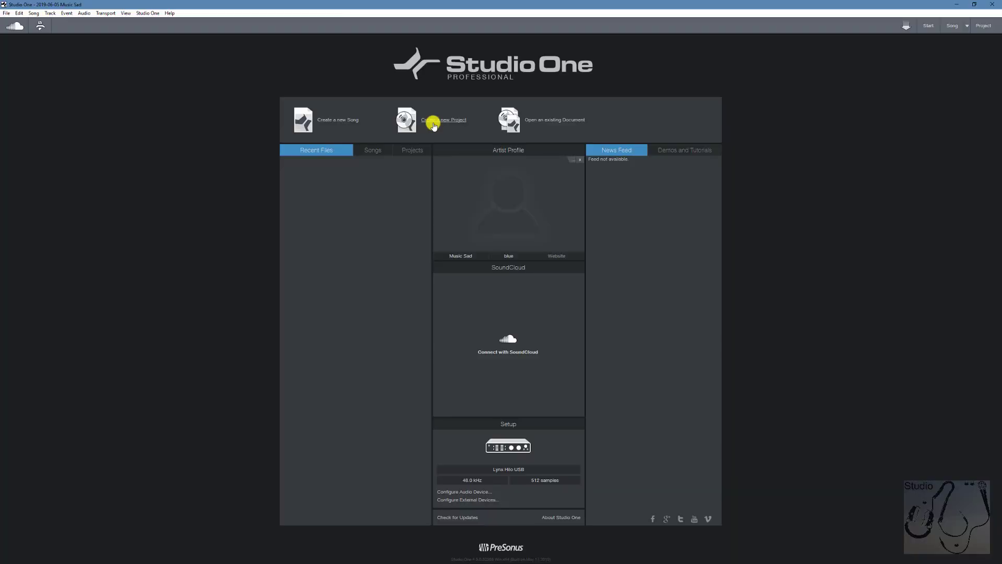
Create a new project titled ali-blue with a 48.0 kHz sample rate
left_click(434, 123)
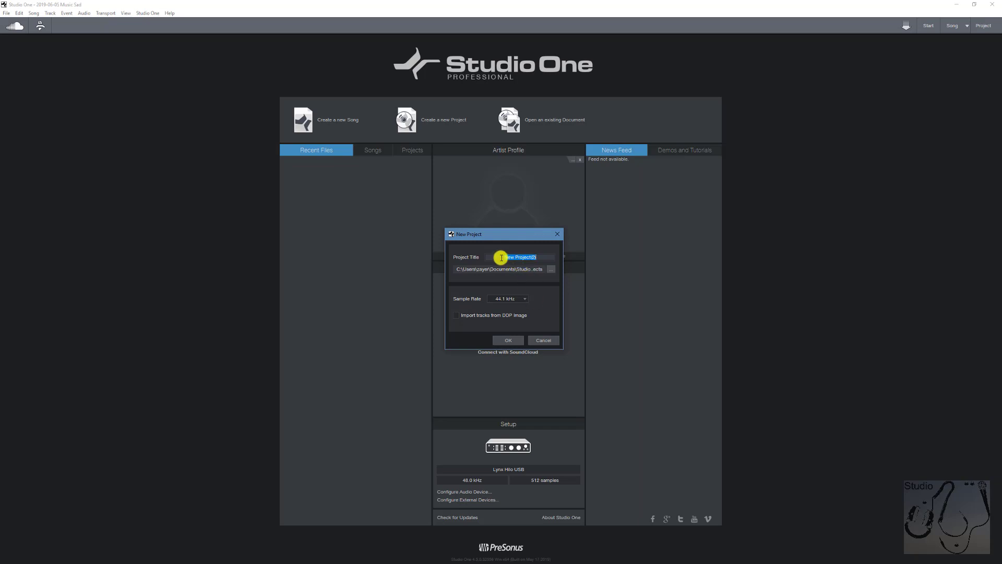
type("ali-blue")
left_click(504, 298)
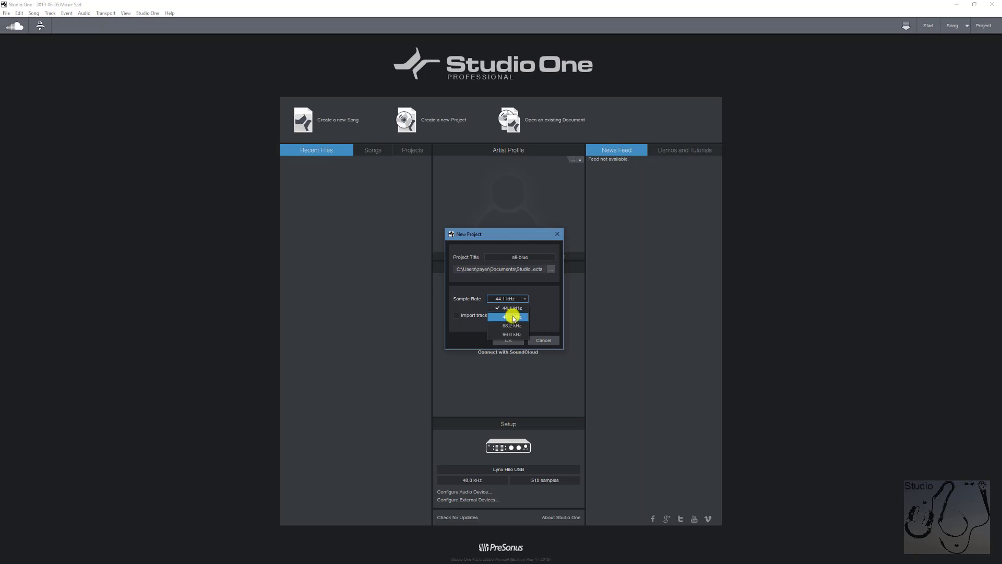
left_click(514, 316)
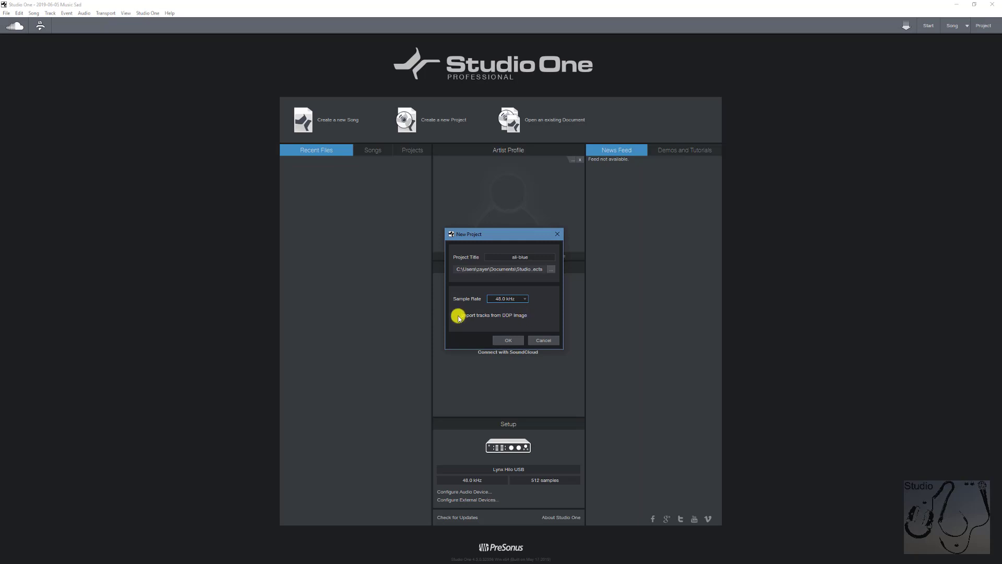
left_click(508, 339)
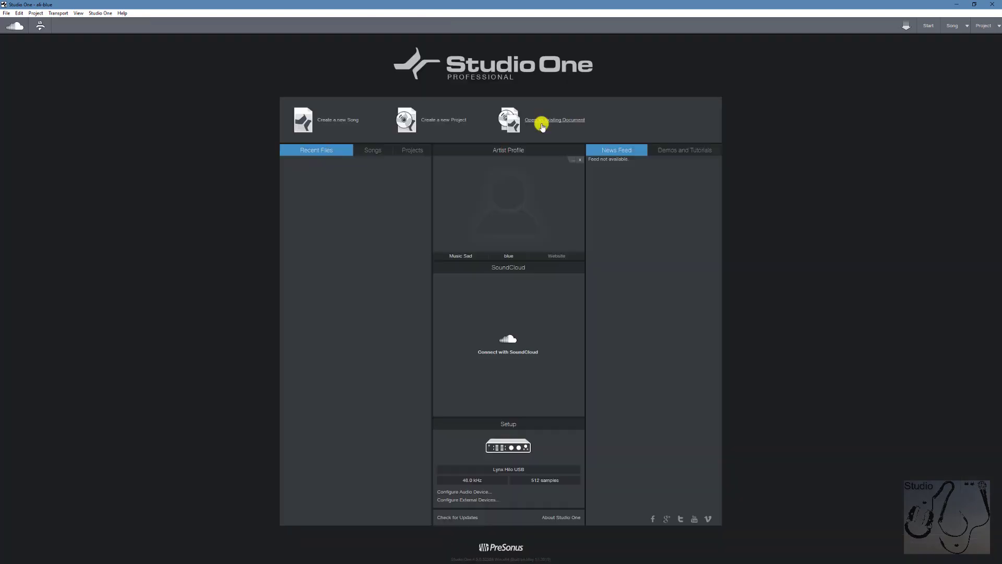
View the dialog for opening an existing document and close it without choosing a file
left_click(541, 123)
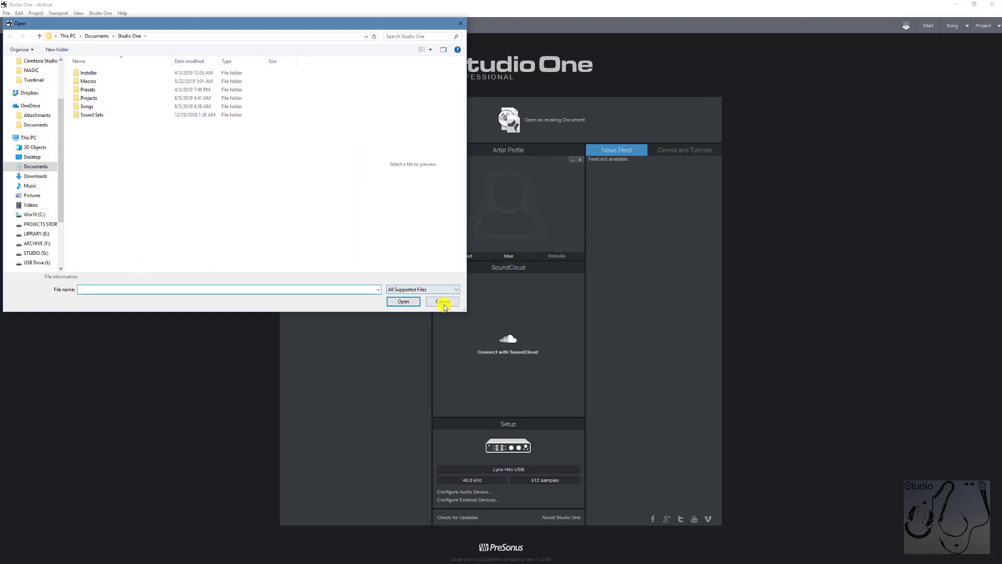
left_click(443, 301)
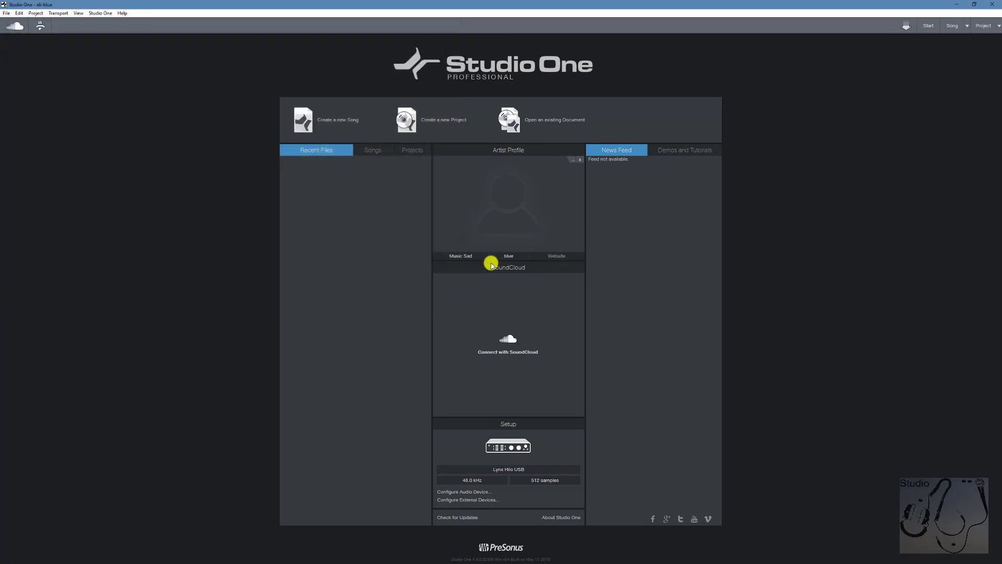